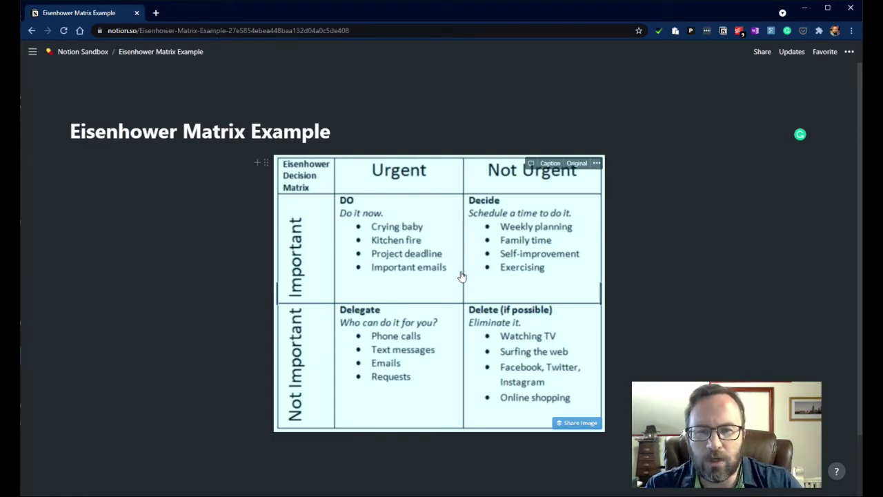
Step: Start a new empty block below the Eisenhower matrix image
scroll(460, 269, "down", 1)
left_click(391, 396)
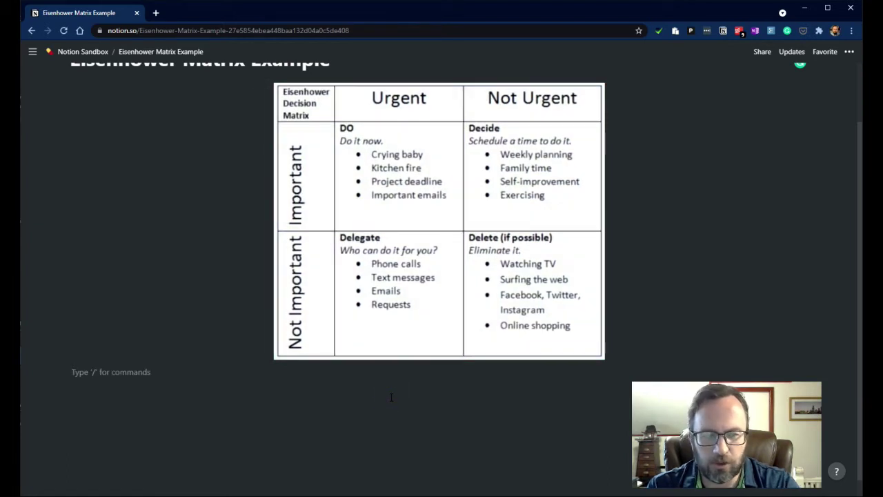
Step: Insert an inline board below the image titled 'Eisenhower Columns (Matrix)'
key("Return")
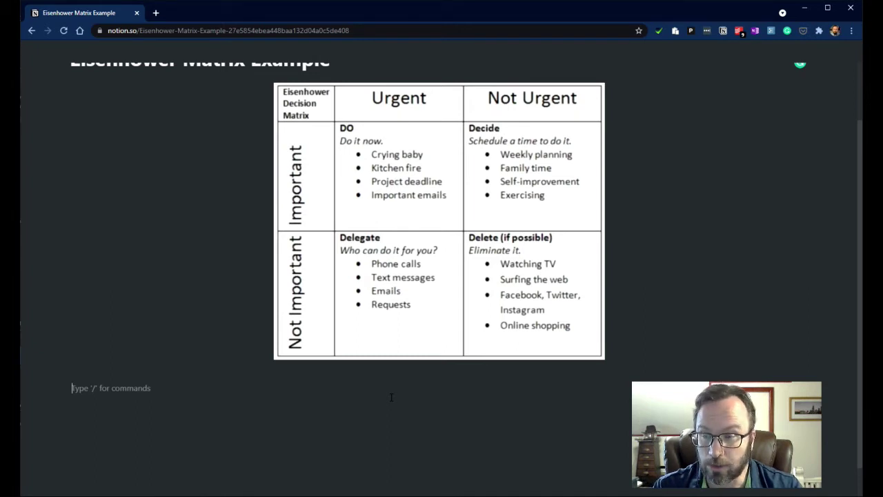
type("/")
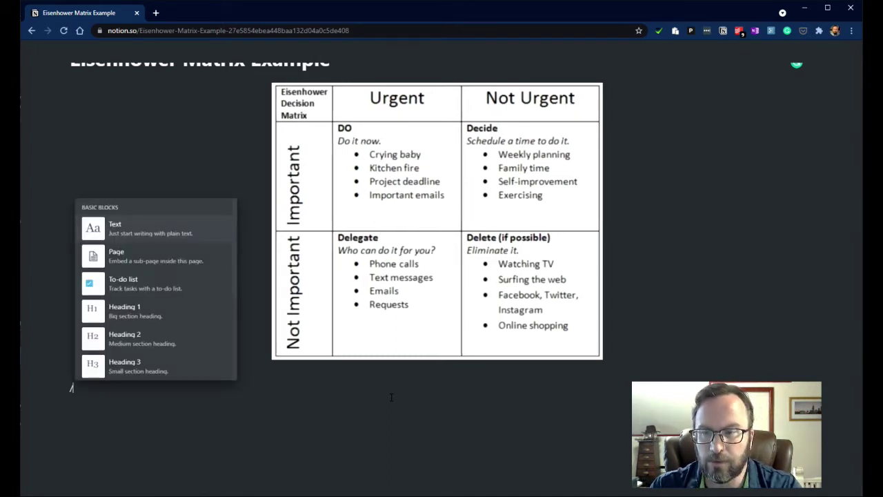
key("Down")
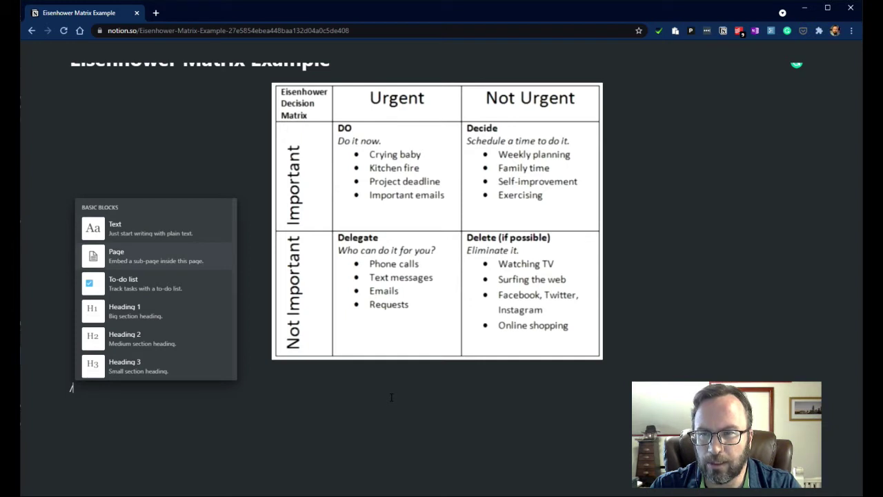
key("Down")
key("Down")
key("Down")
key("Down")
key("Down")
key("Down")
key("Down")
key("Down")
key("Down")
key("Down")
key("Down")
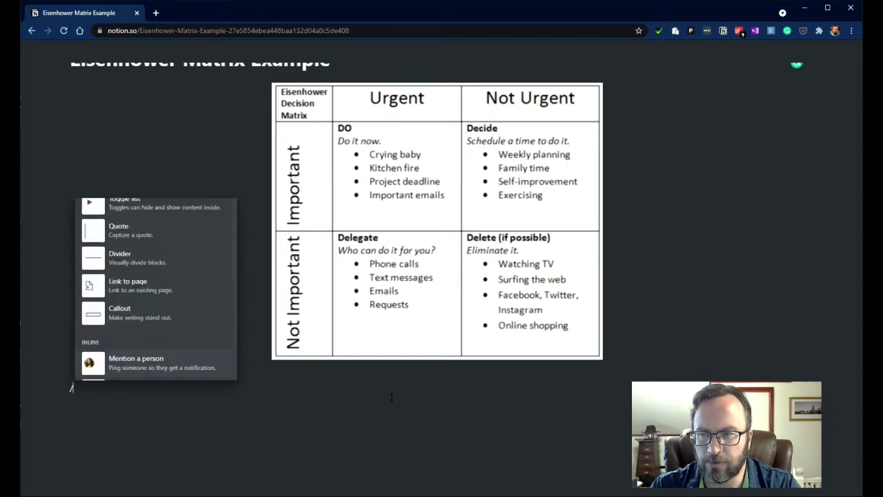
key("Down")
key("Down")
key("Down")
key("Down")
key("Down")
key("Down")
key("Down")
key("Down")
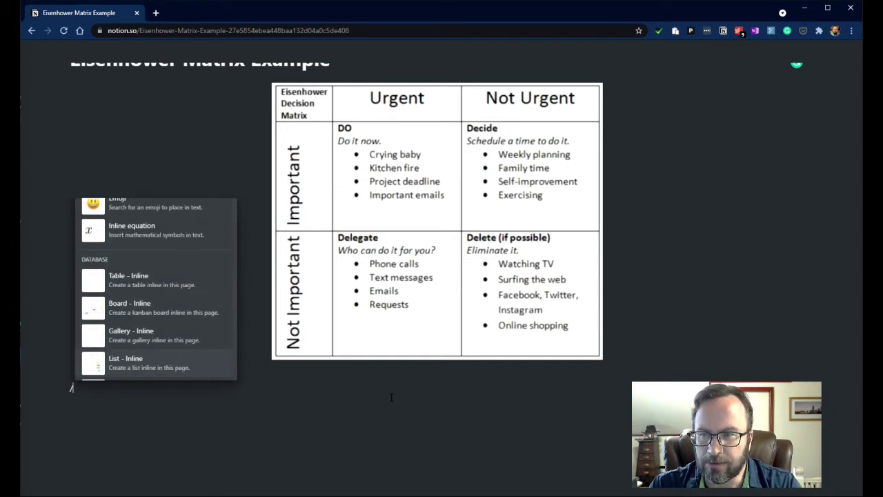
key("Up")
key("Up")
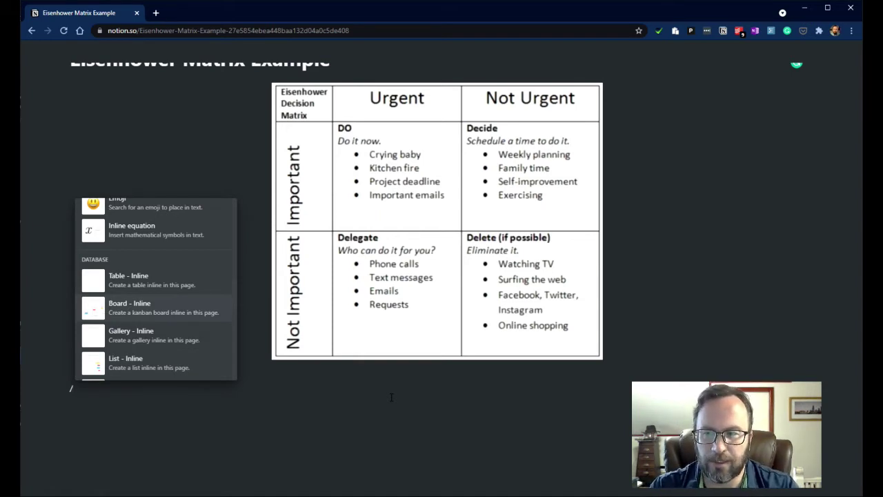
key("Return")
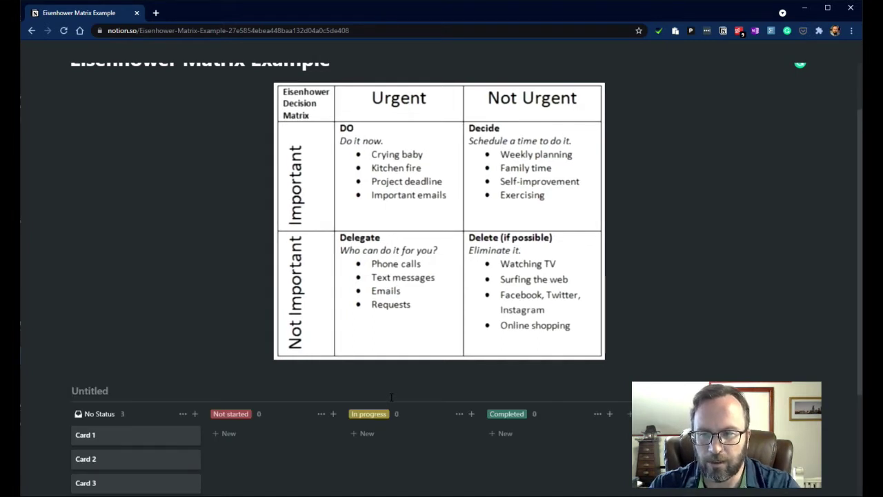
type("Ei")
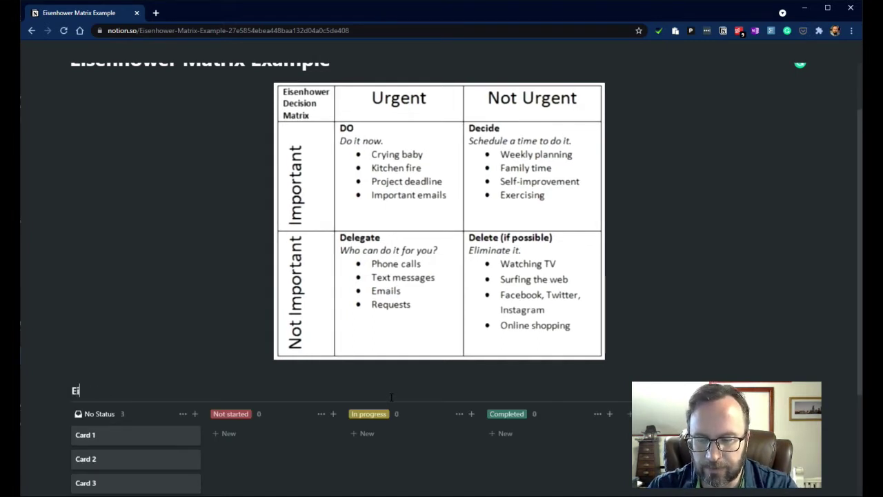
type("senhower Columns")
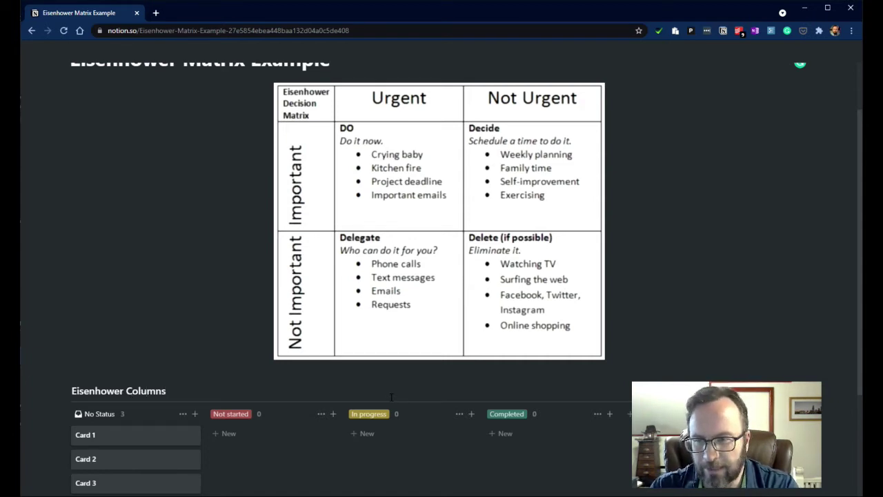
type(" (Matri")
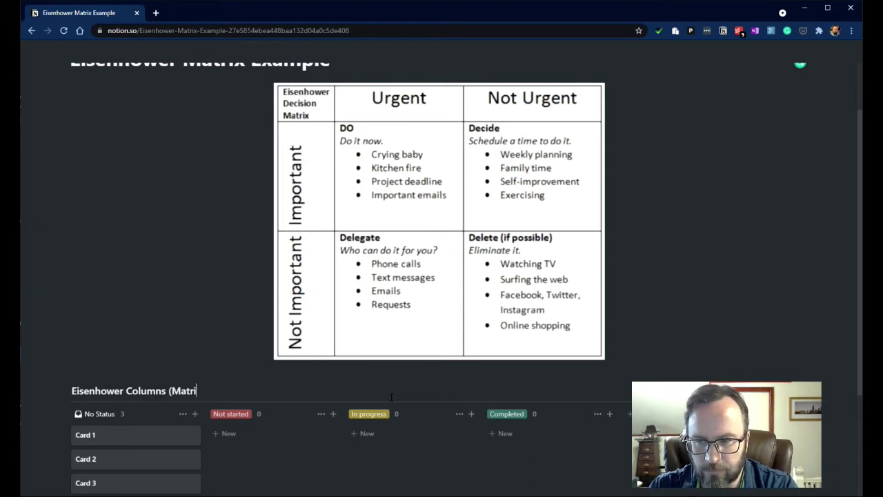
type("x)")
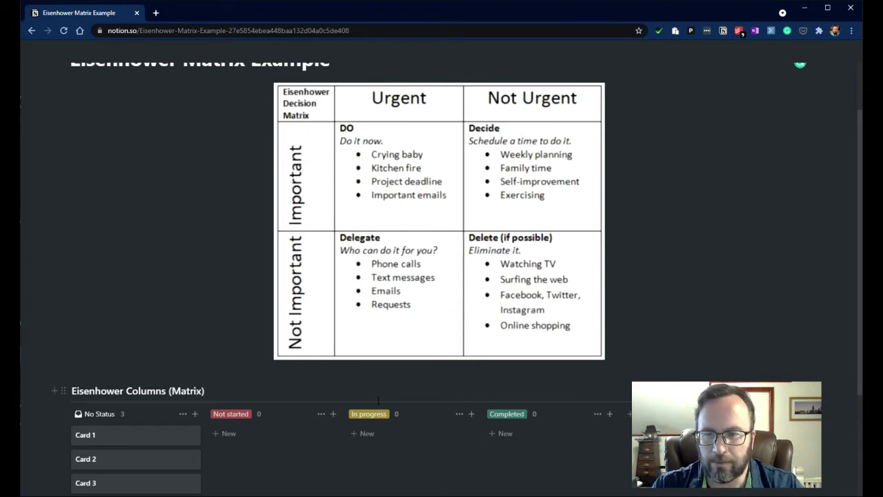
scroll(392, 397, "down", 2)
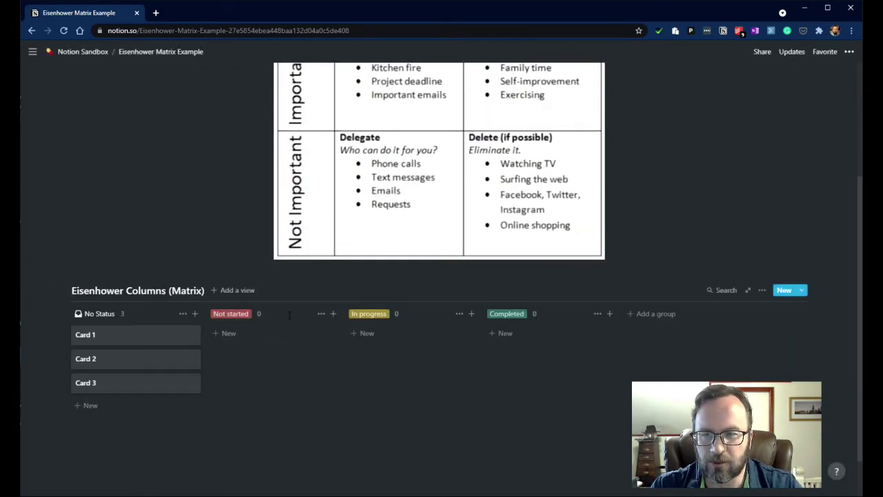
Step: Turn on the Status property so it shows on the board's cards
left_click(320, 315)
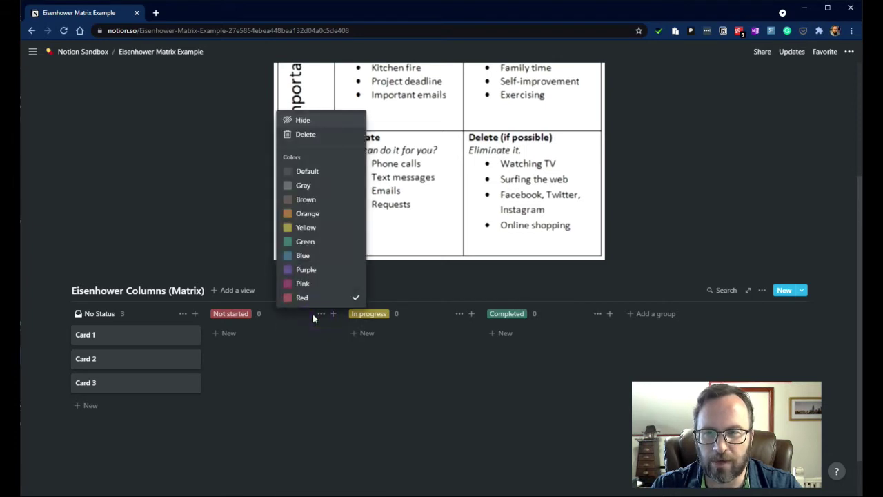
left_click(762, 290)
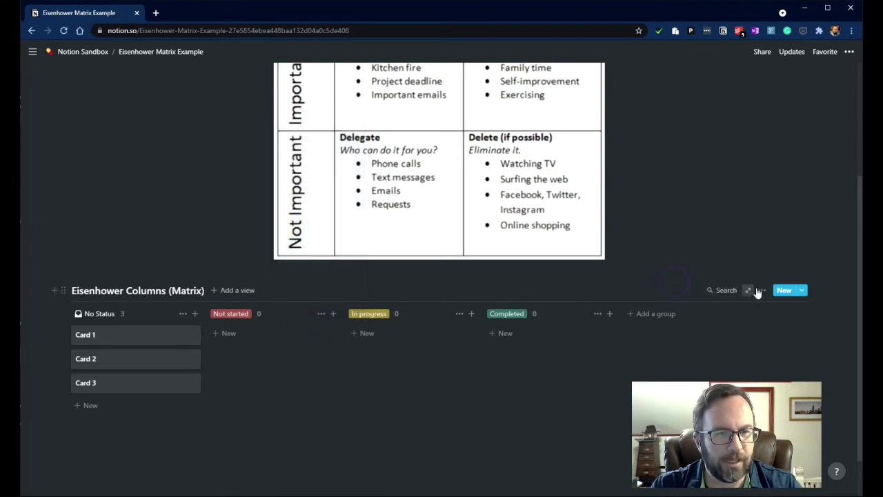
left_click(762, 289)
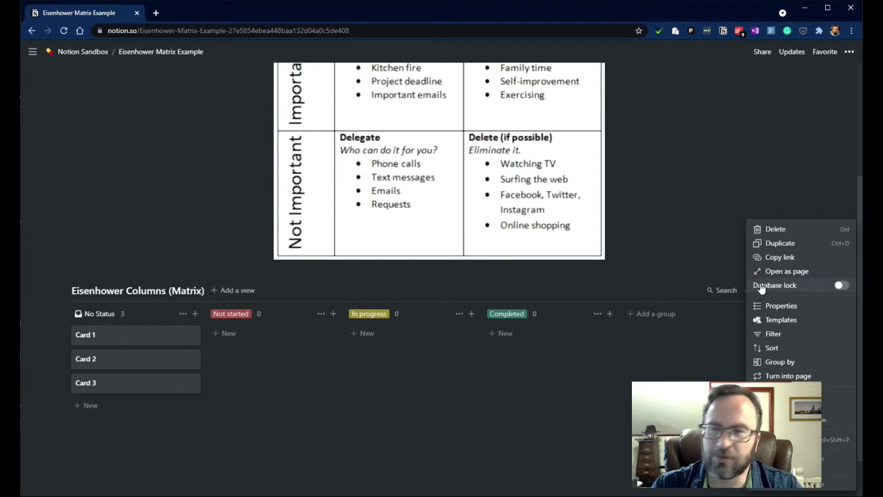
left_click(795, 307)
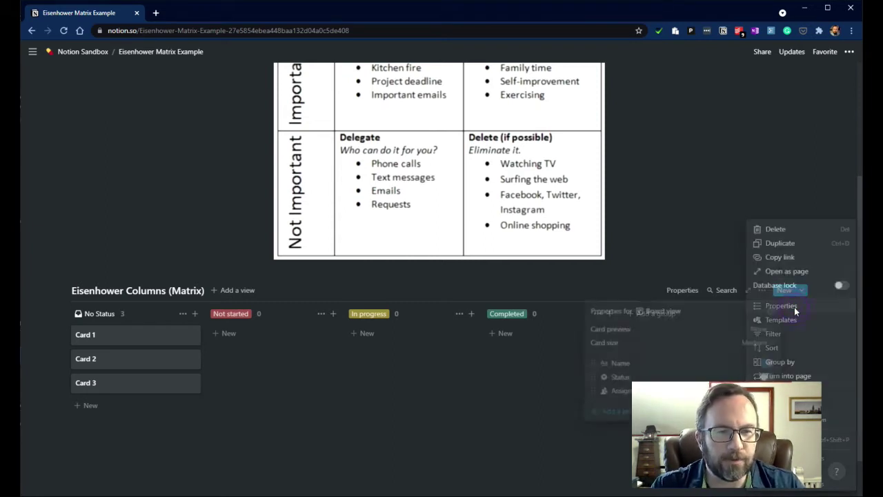
left_click(649, 378)
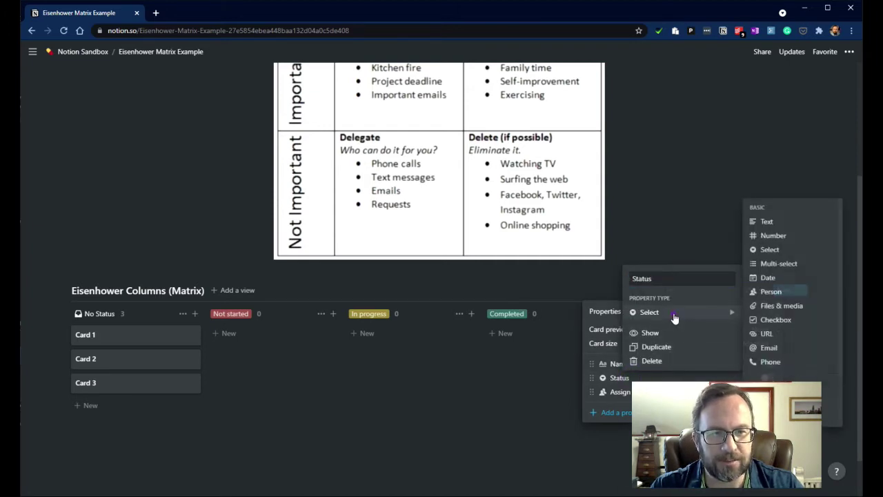
mouse_move(681, 312)
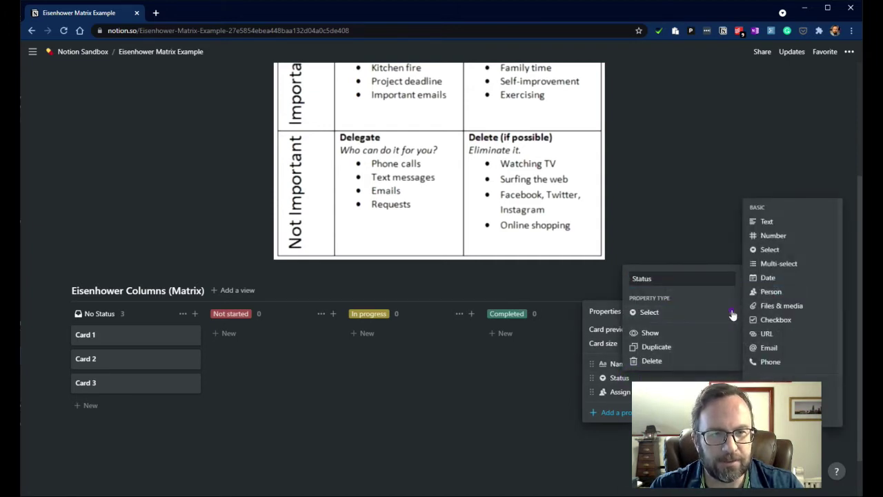
left_click(769, 377)
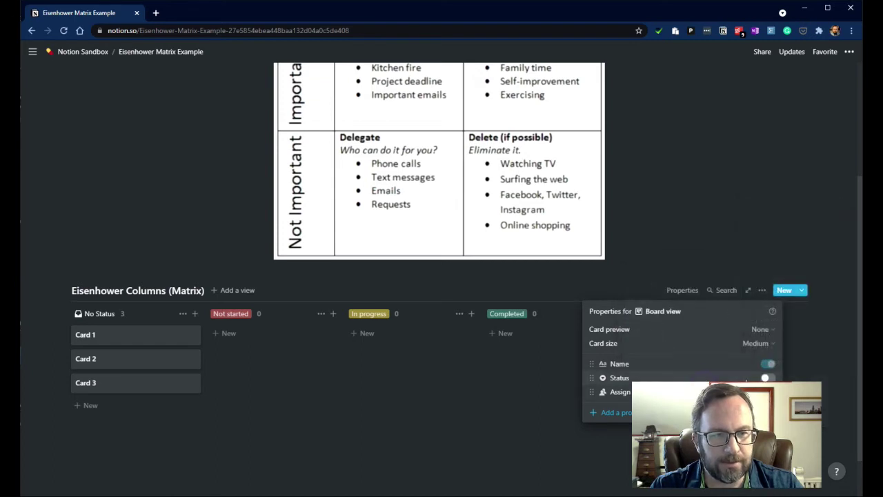
left_click(768, 377)
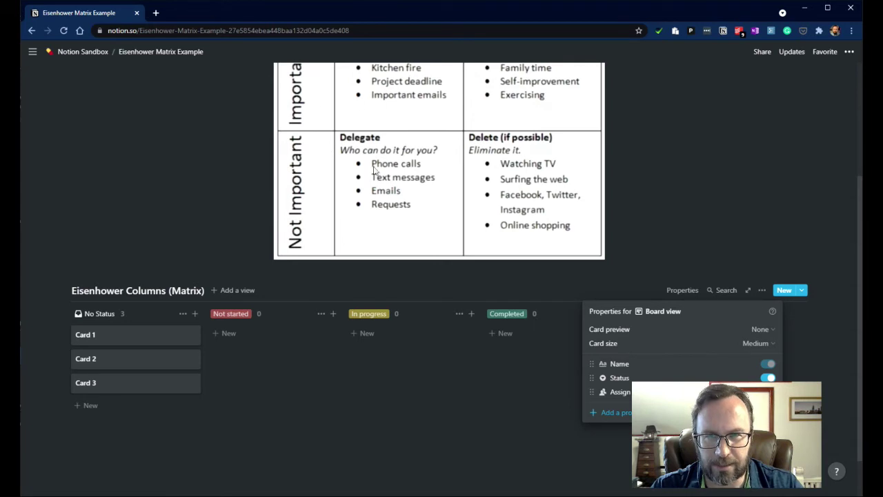
Step: Close the property settings and begin renaming the Not started group
left_click(623, 379)
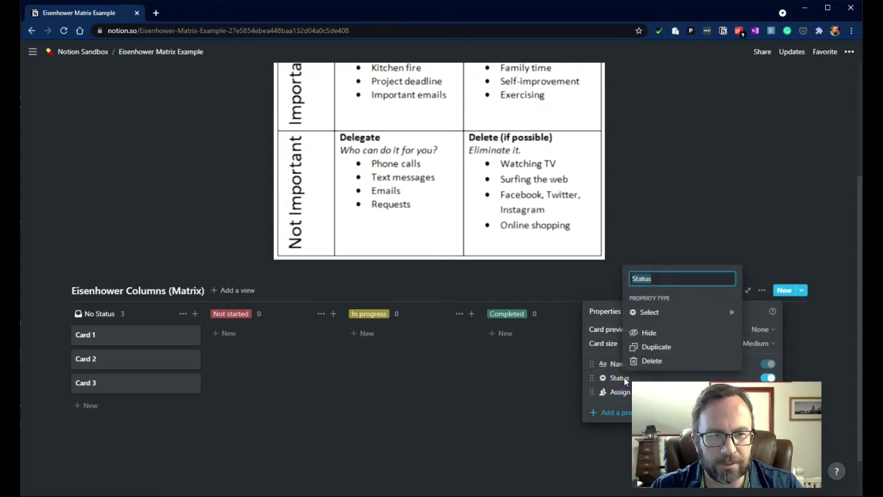
mouse_move(680, 312)
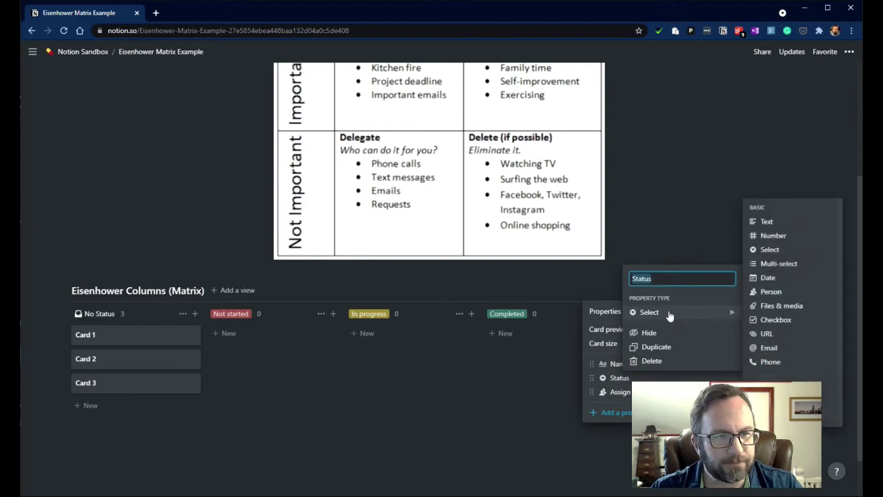
left_click(780, 253)
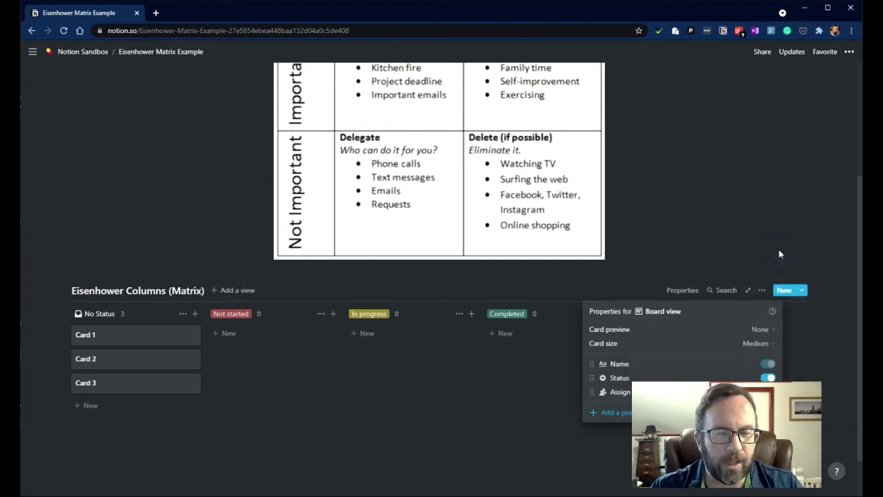
left_click(235, 318)
left_click(237, 315)
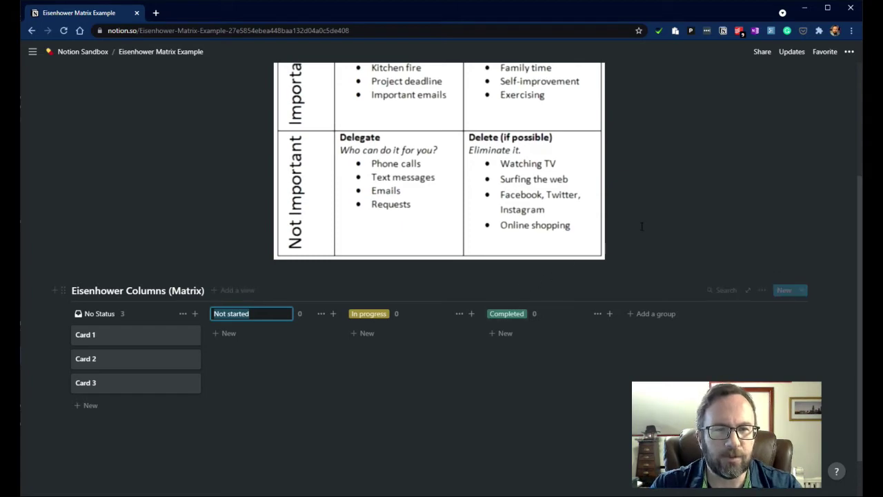
Step: Rename the Not started group to Do
scroll(642, 227, "up", 3)
mouse_move(439, 293)
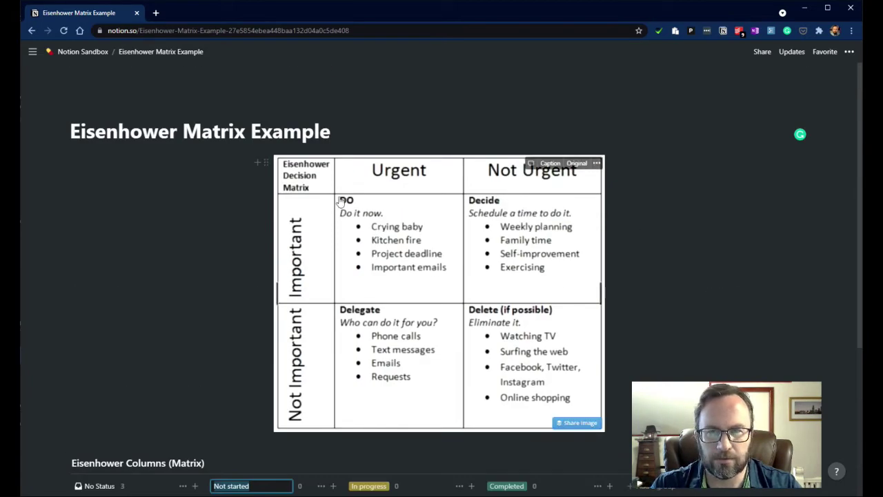
scroll(524, 327, "down", 3)
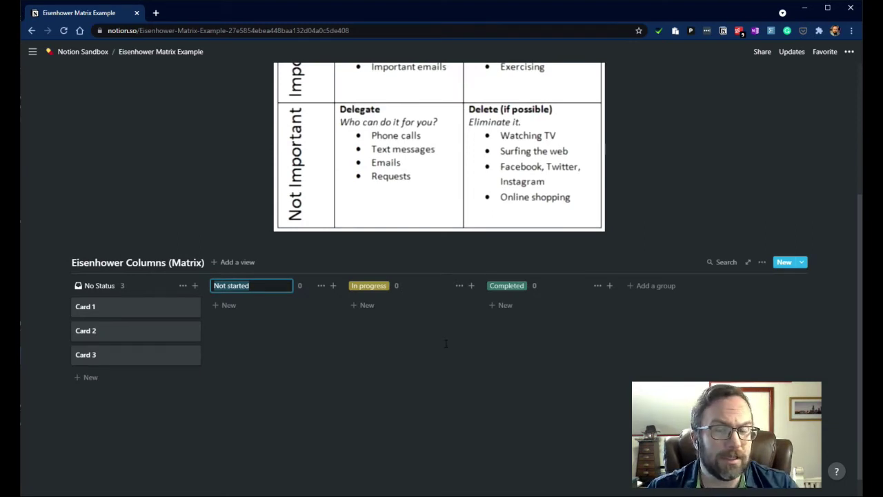
scroll(446, 343, "up", 1)
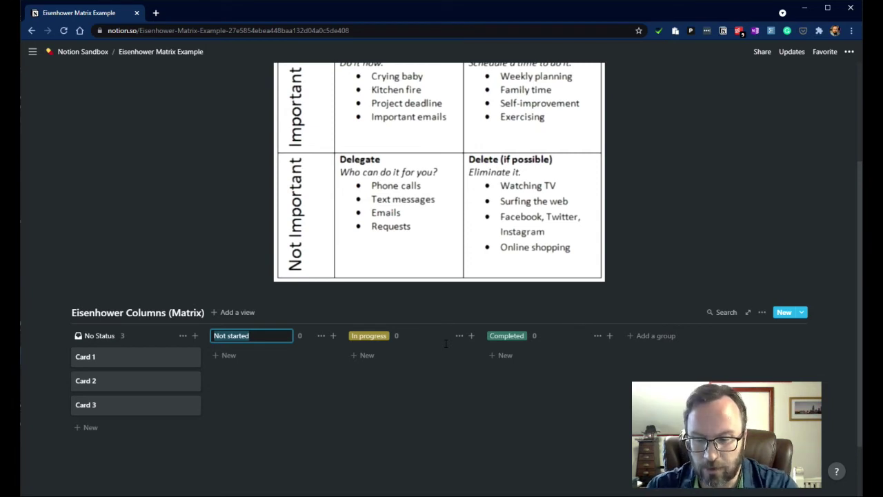
type("Do")
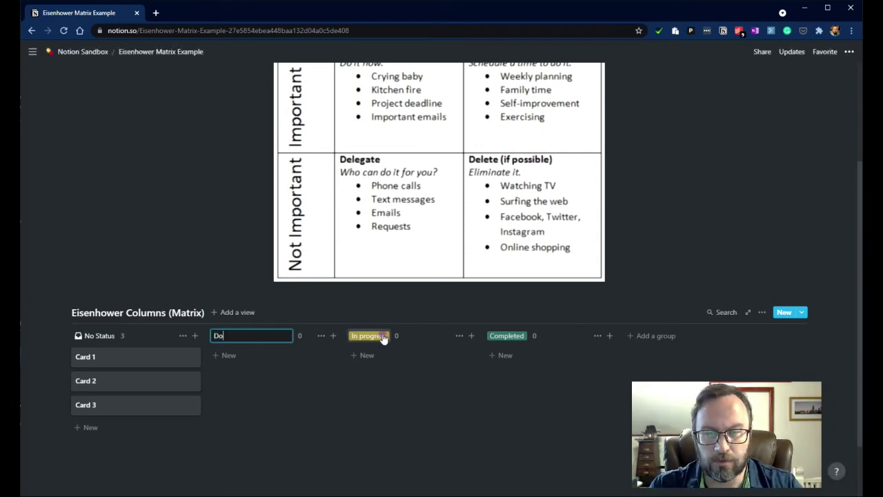
left_click(384, 336)
Step: Rename the In progress and Completed groups to Decide and Defer
scroll(539, 417, "up", 1)
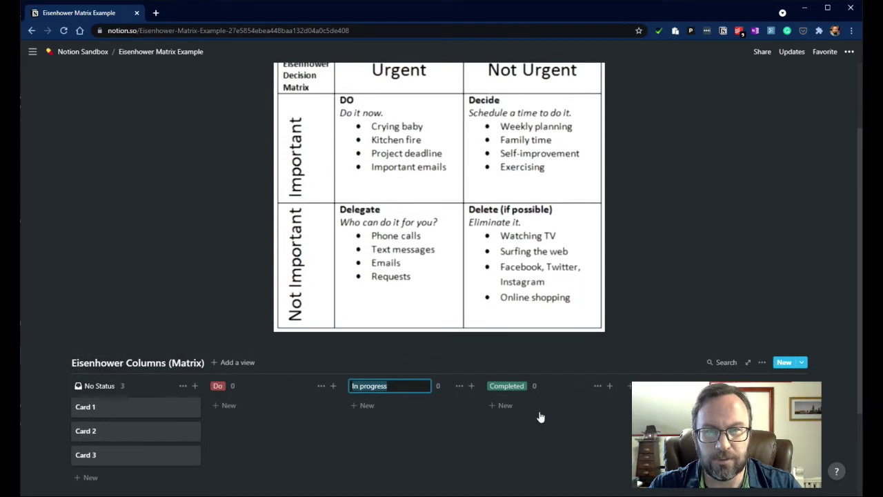
scroll(542, 417, "down", 1)
type("Decide")
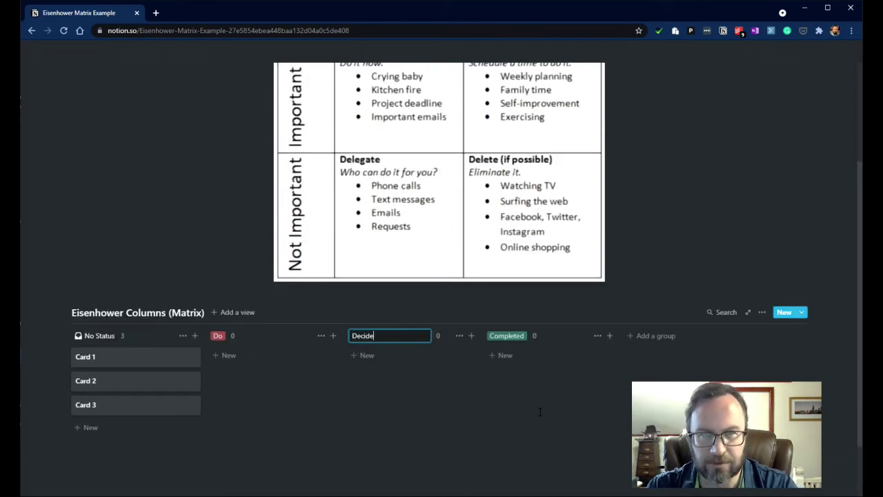
left_click(511, 336)
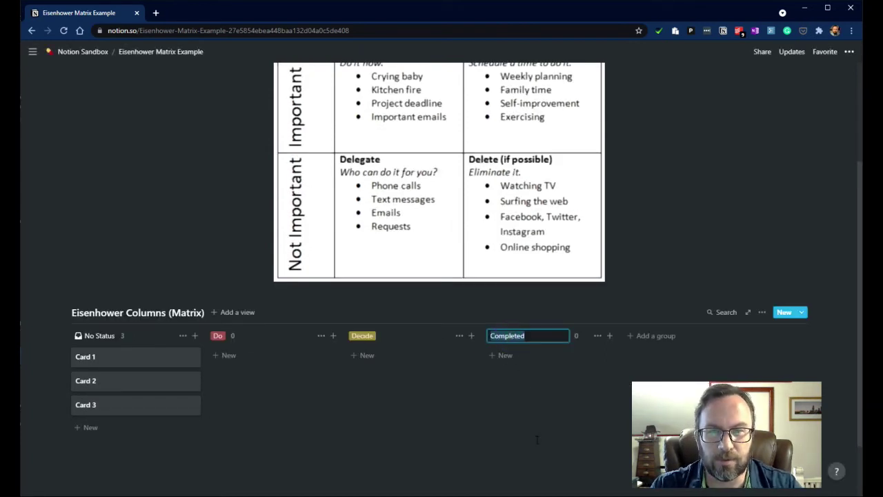
type("Defer")
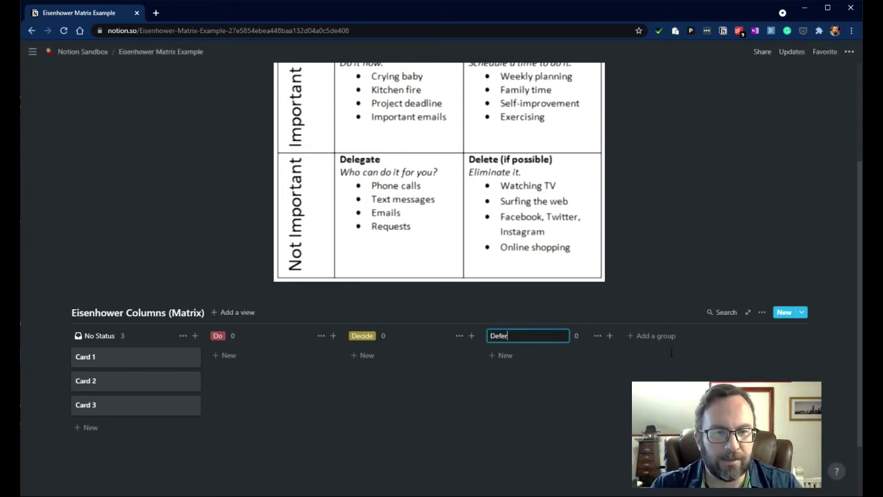
Step: Add a new group named Delete after Defer
left_click(659, 335)
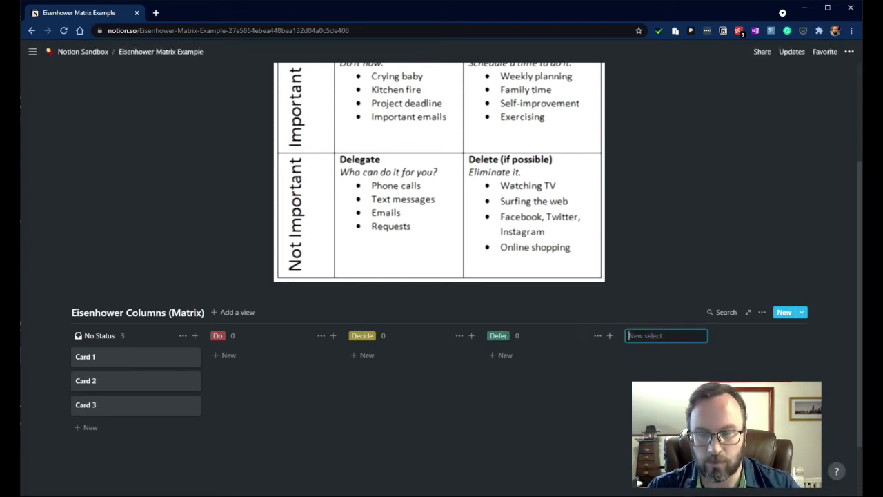
type("Dele")
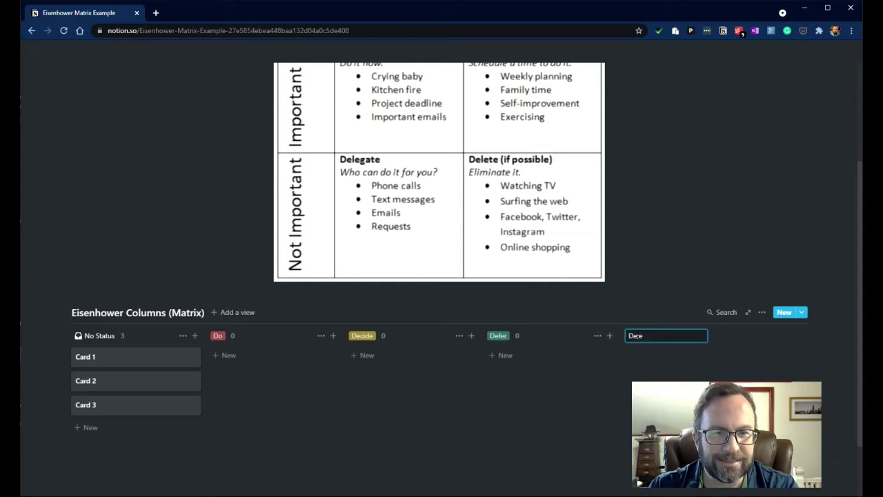
type("te")
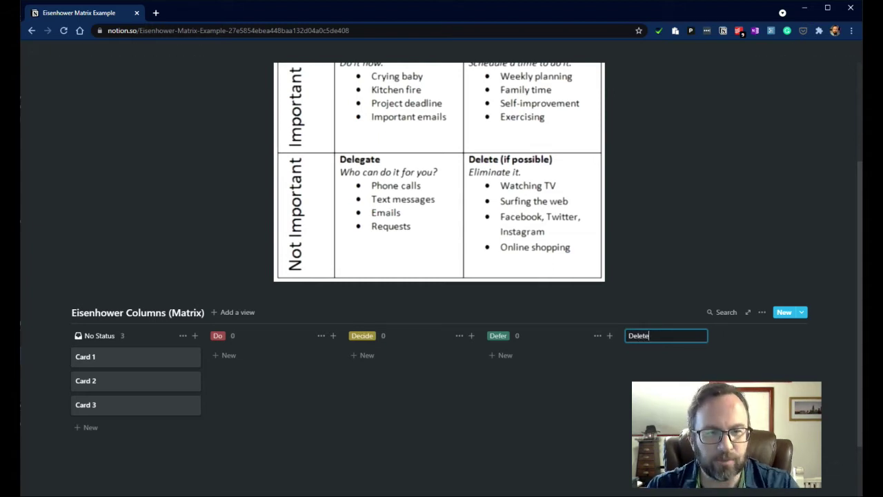
key("Escape")
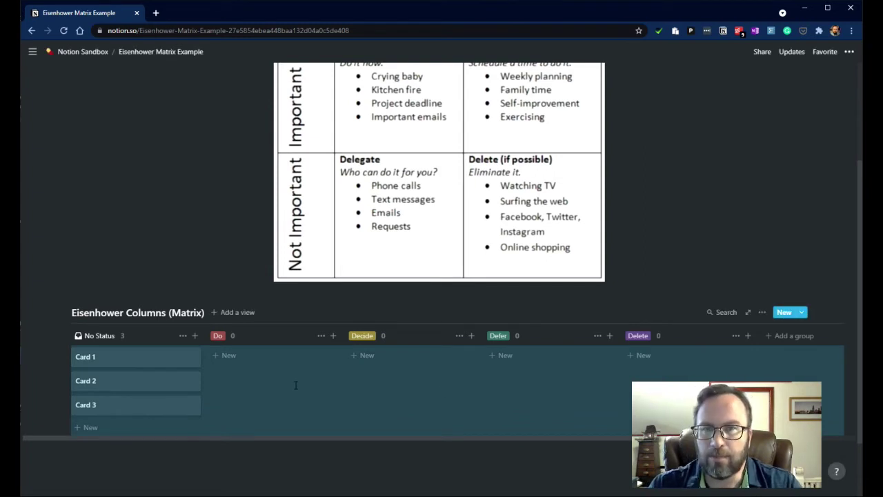
left_click(148, 360)
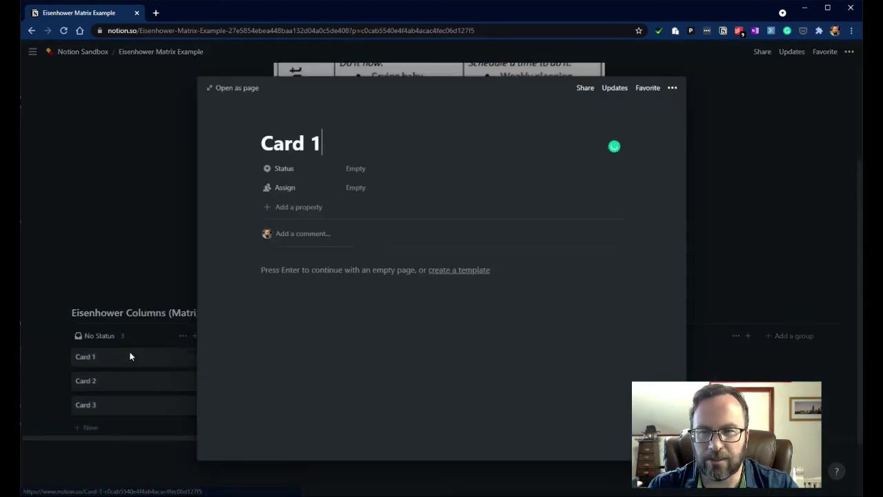
Step: Retitle Card 1 as 'Complete project notes' and return to the board
key("BackSpace")
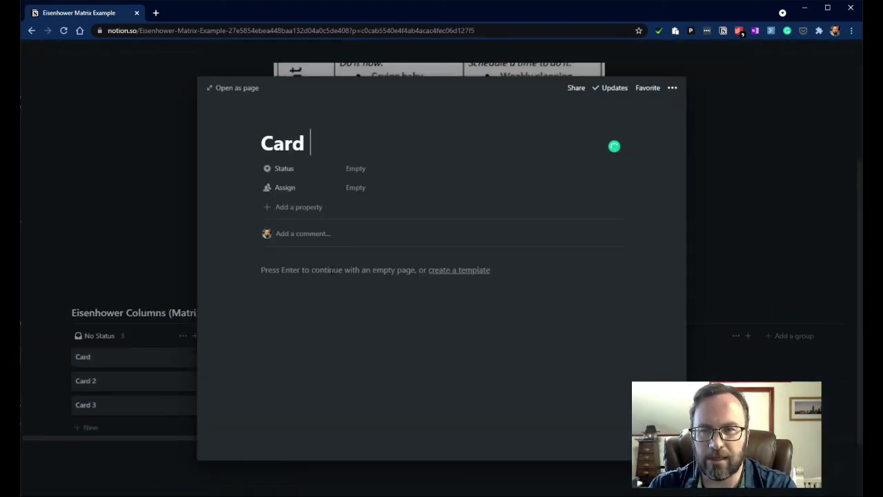
key("BackSpace")
key("BackSpace")
key("BackSpace")
type("Comp")
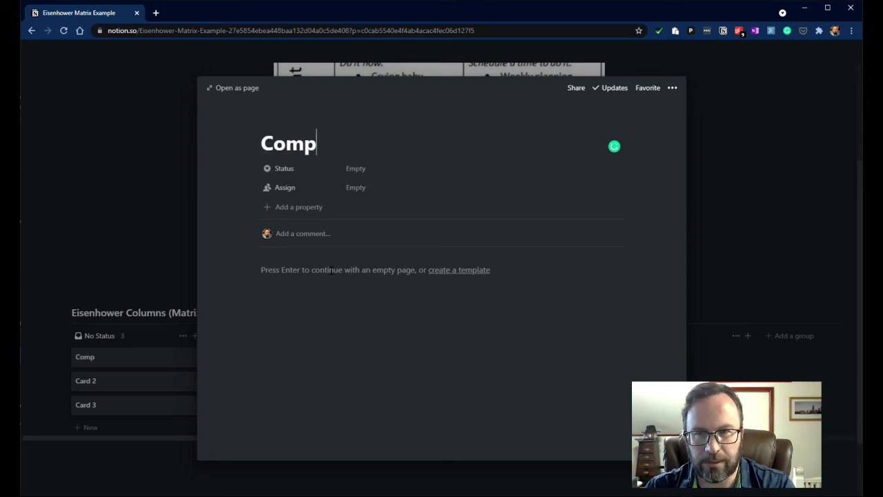
type("lete pro")
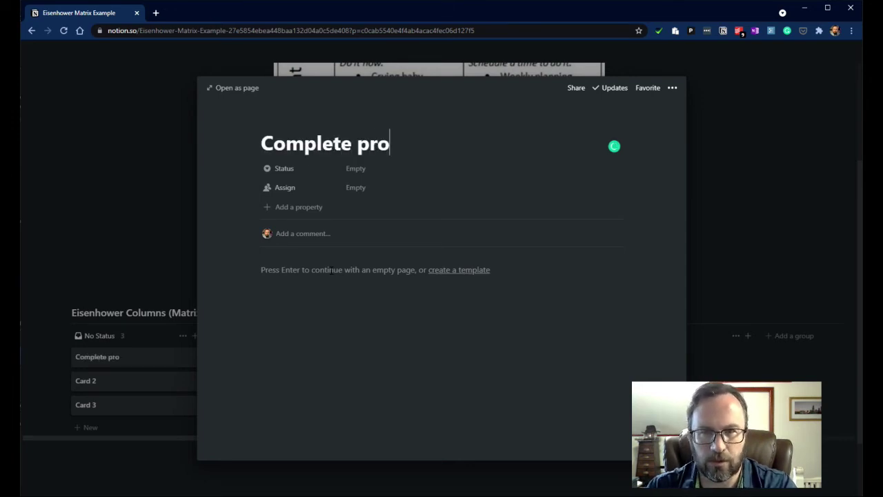
type("ject notes")
left_click(708, 166)
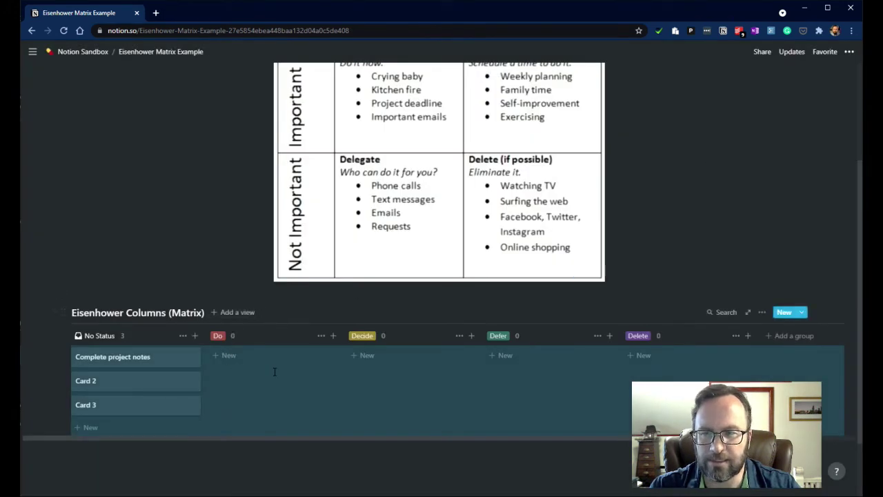
Step: Drag the Complete project notes card from No Status into the Decide column
left_click_drag(163, 359, 418, 361)
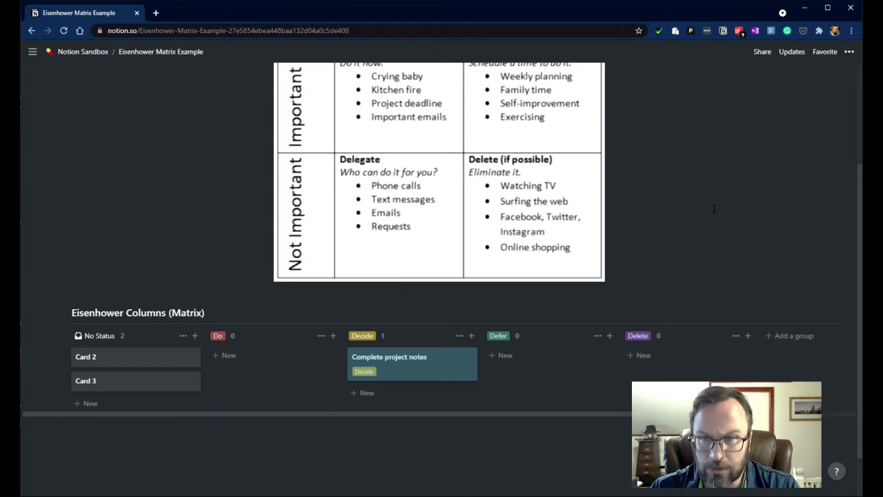
mouse_move(412, 364)
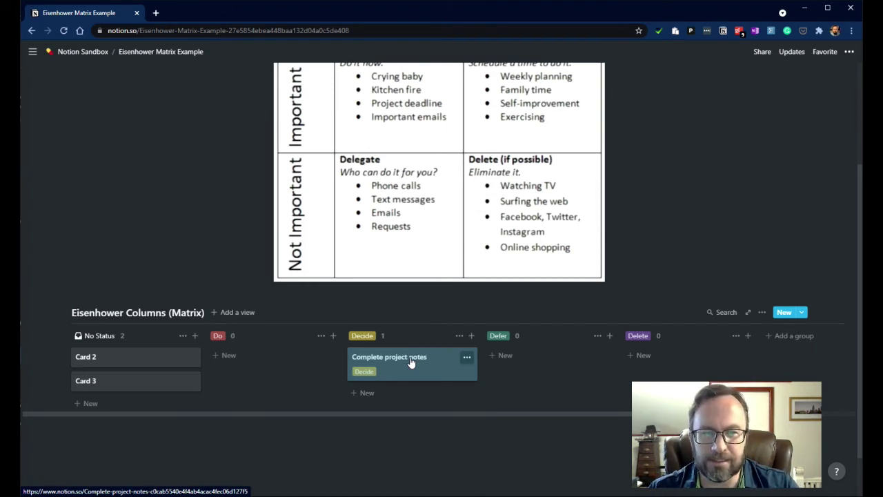
Step: Add a gallery view named 'Cards' to the Eisenhower Columns database
left_click(249, 314)
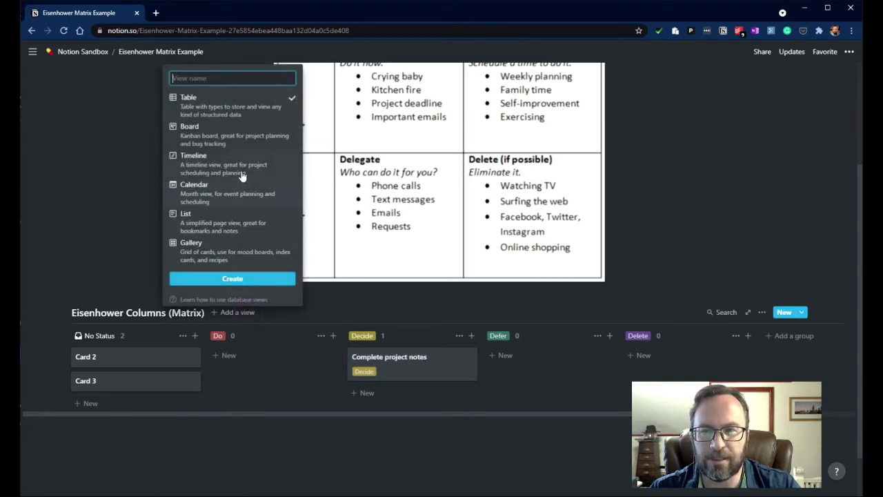
left_click(218, 254)
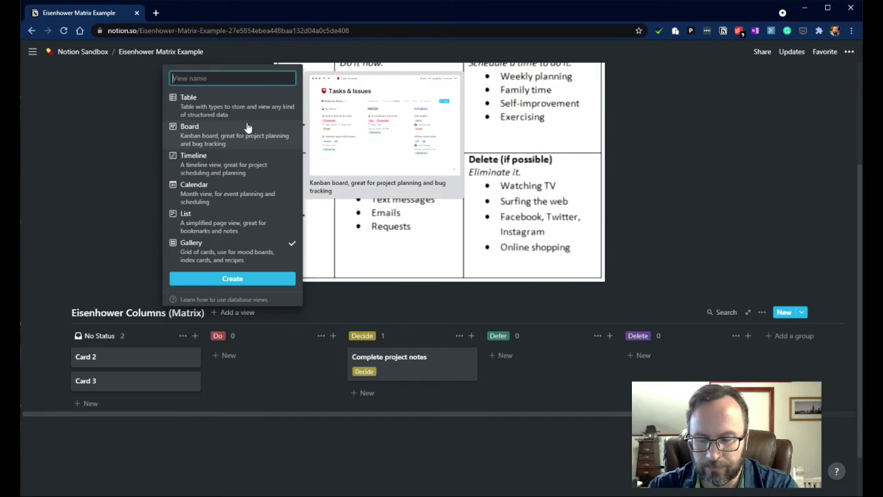
type("Cards")
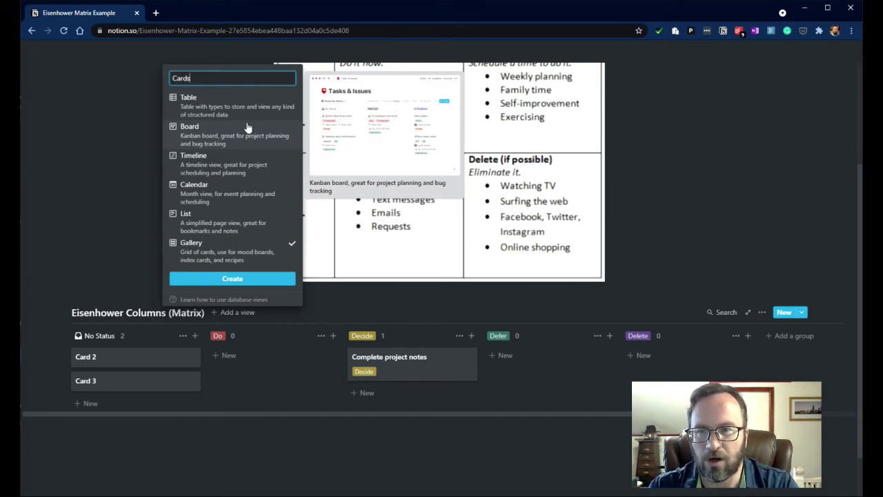
left_click(233, 279)
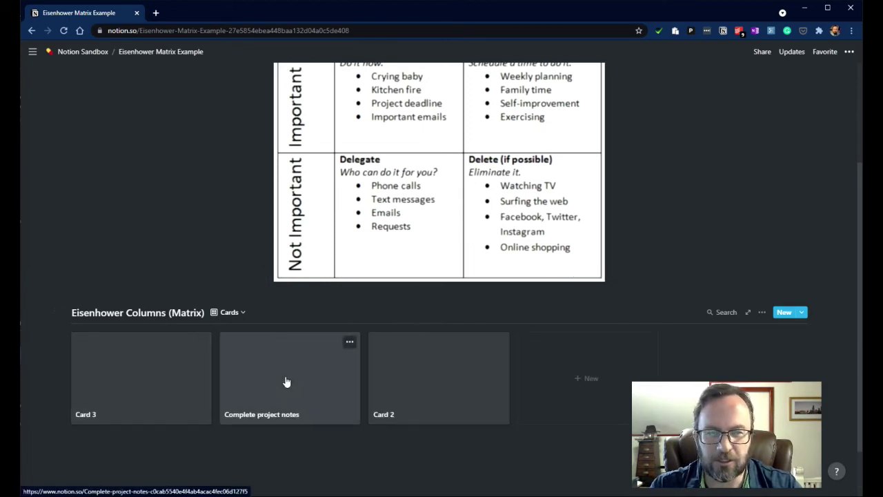
left_click(762, 312)
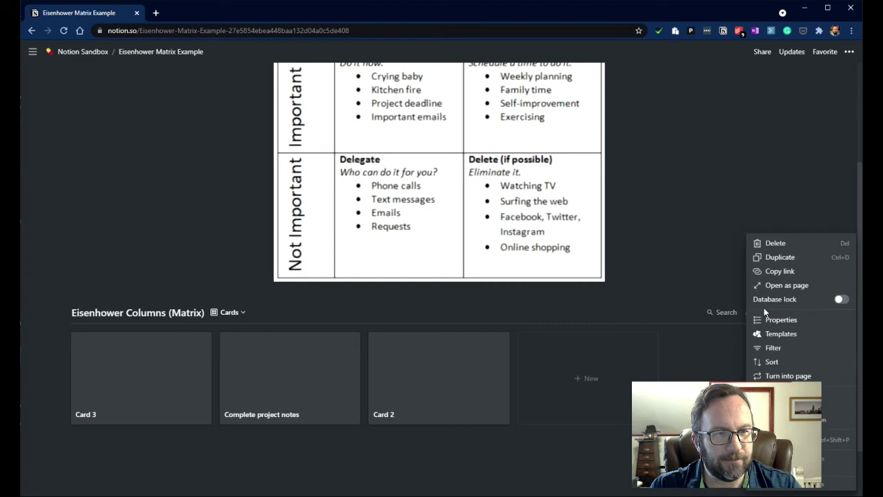
Step: Show Status on gallery cards, with card preview None and card size Small
left_click(781, 319)
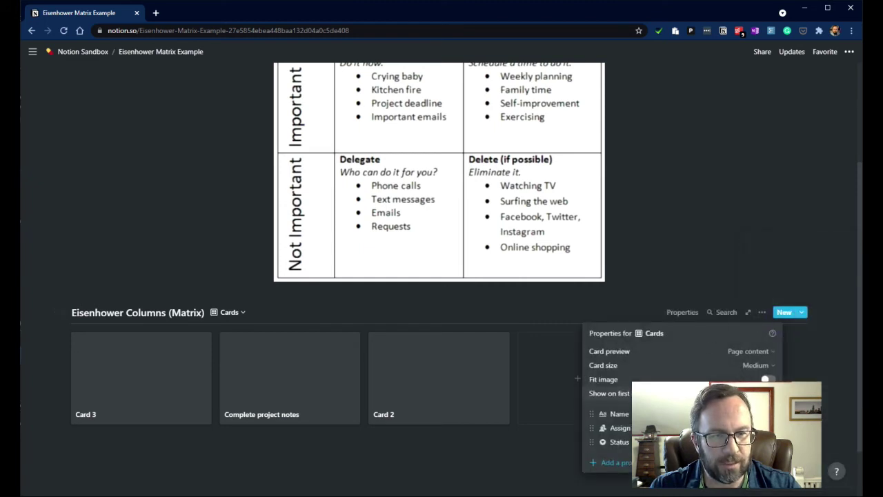
left_click(766, 442)
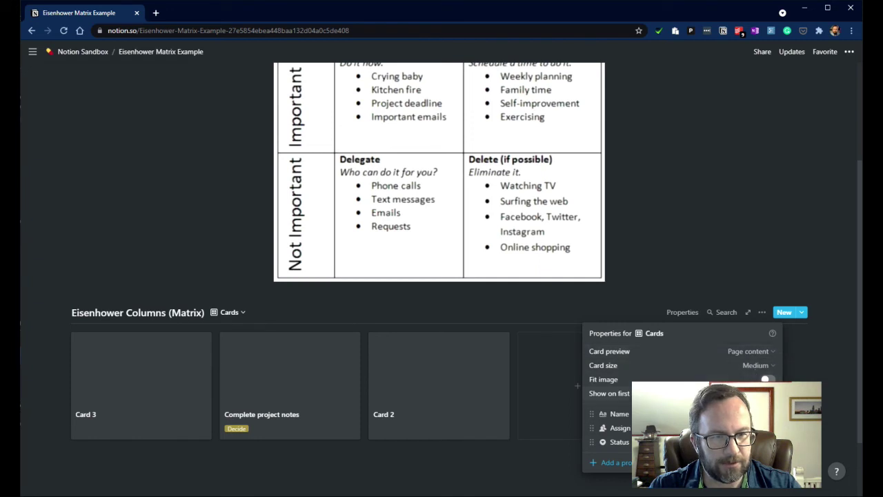
left_click(759, 352)
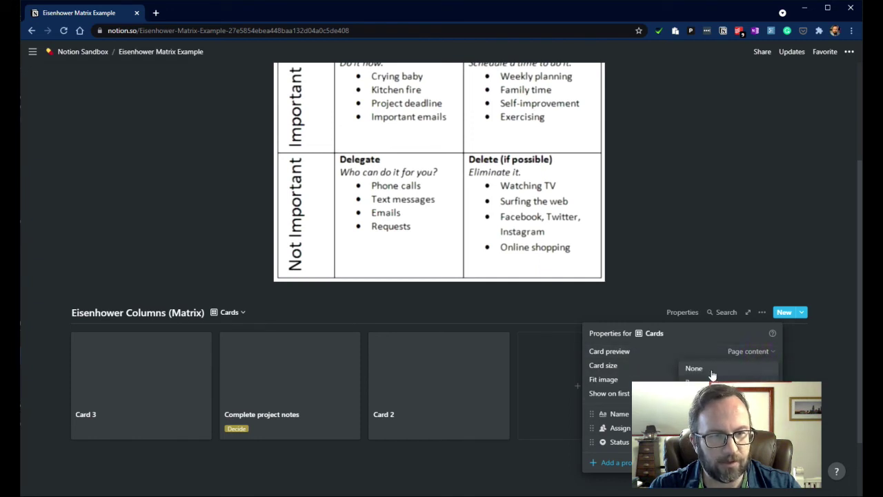
left_click(713, 369)
left_click(756, 365)
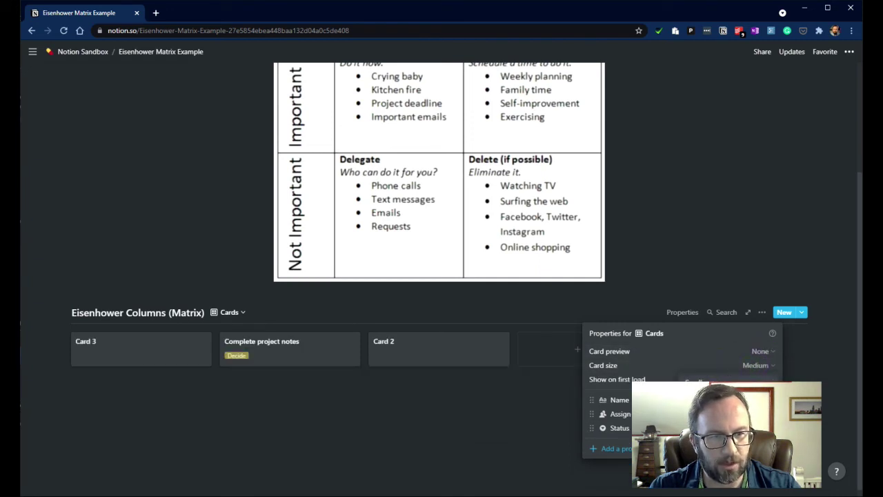
left_click(697, 381)
left_click(524, 422)
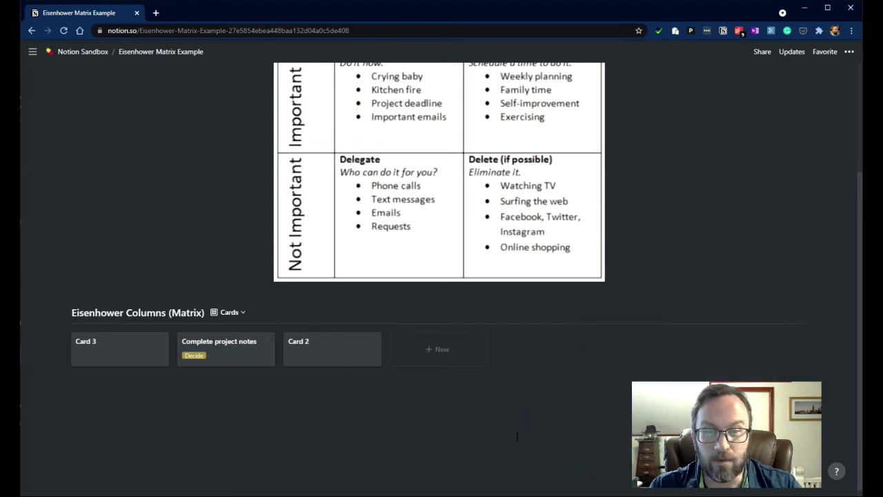
mouse_move(290, 348)
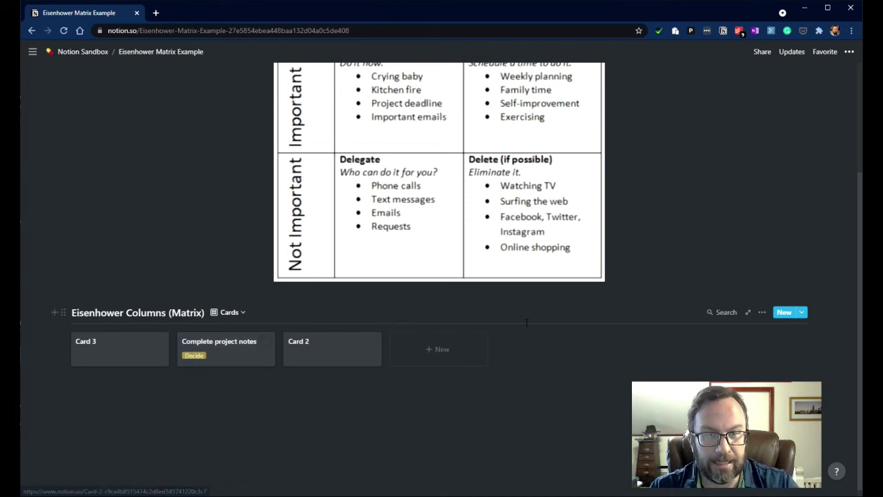
Step: Add a filter rule on the Status property to the Cards gallery
left_click(762, 312)
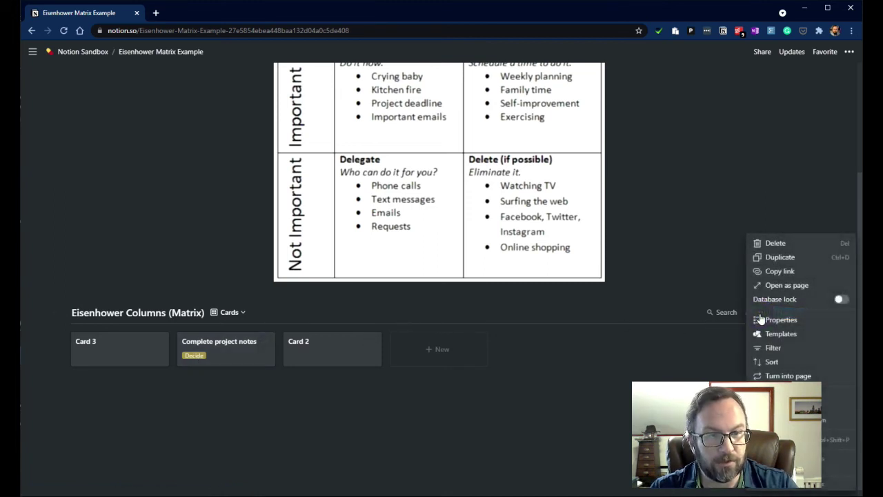
left_click(767, 347)
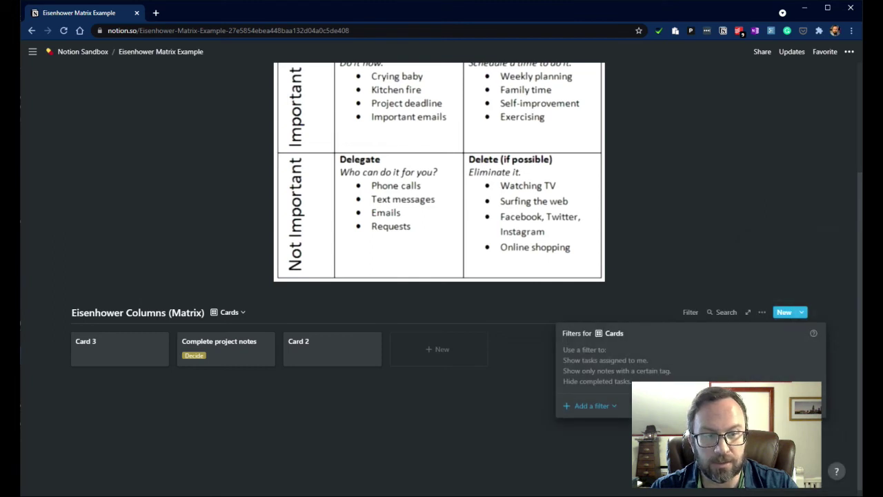
left_click(614, 405)
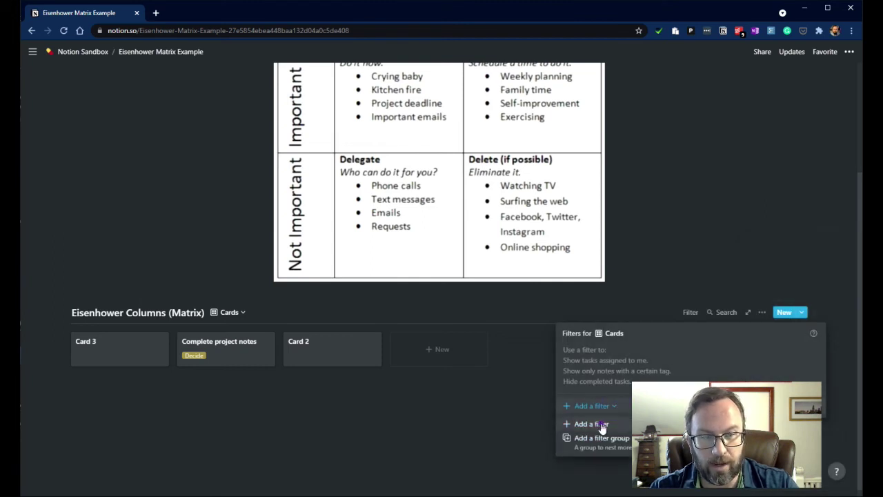
left_click(603, 424)
left_click(642, 354)
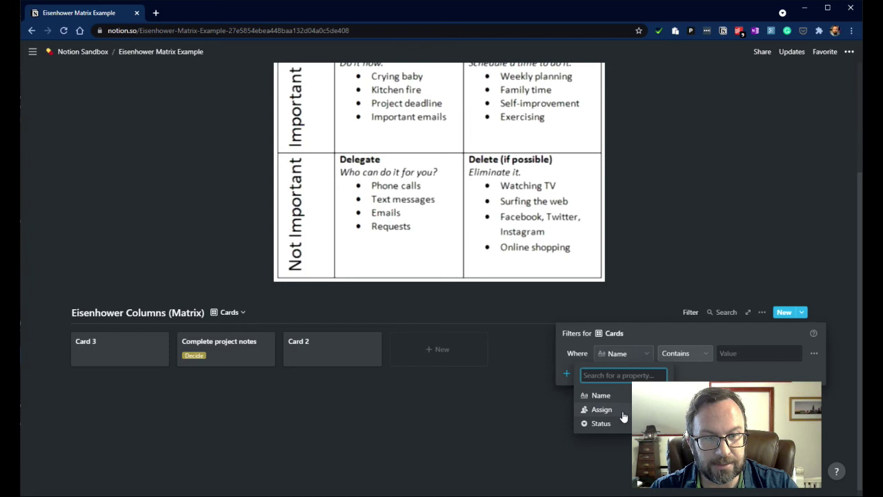
left_click(601, 423)
left_click(745, 354)
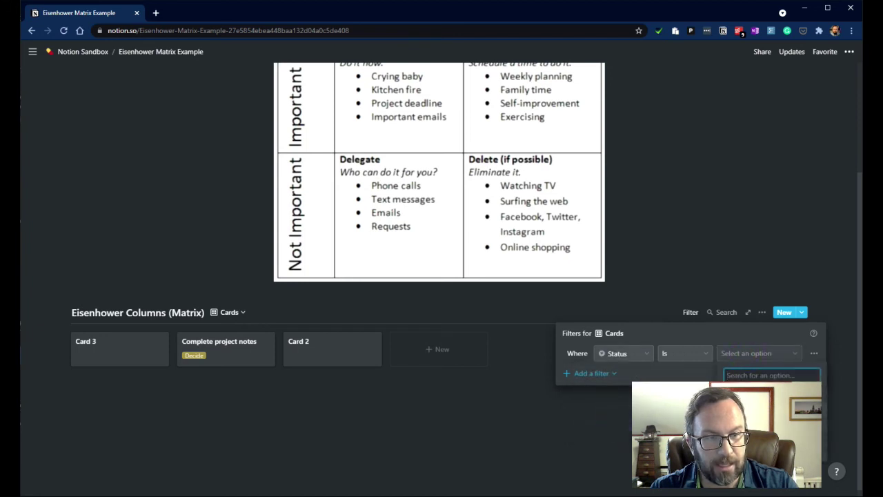